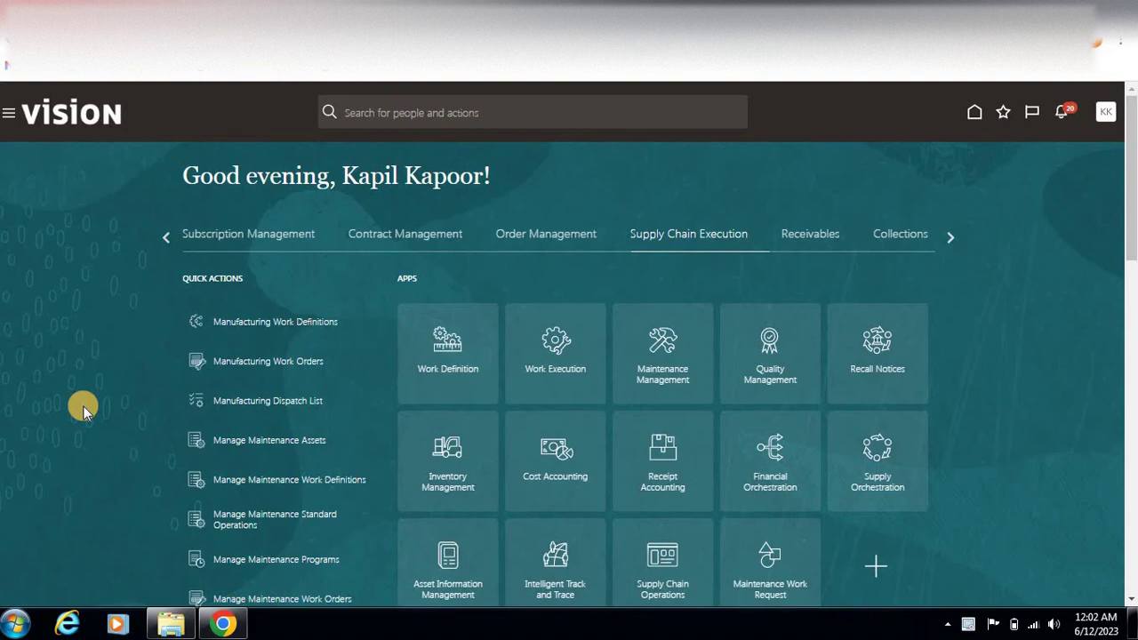
# Step: In Setup and Maintenance, select the Manufacturing and Supply Chain Materials Management offering and show its Application Extensions tasks
pyautogui.click(1105, 112)
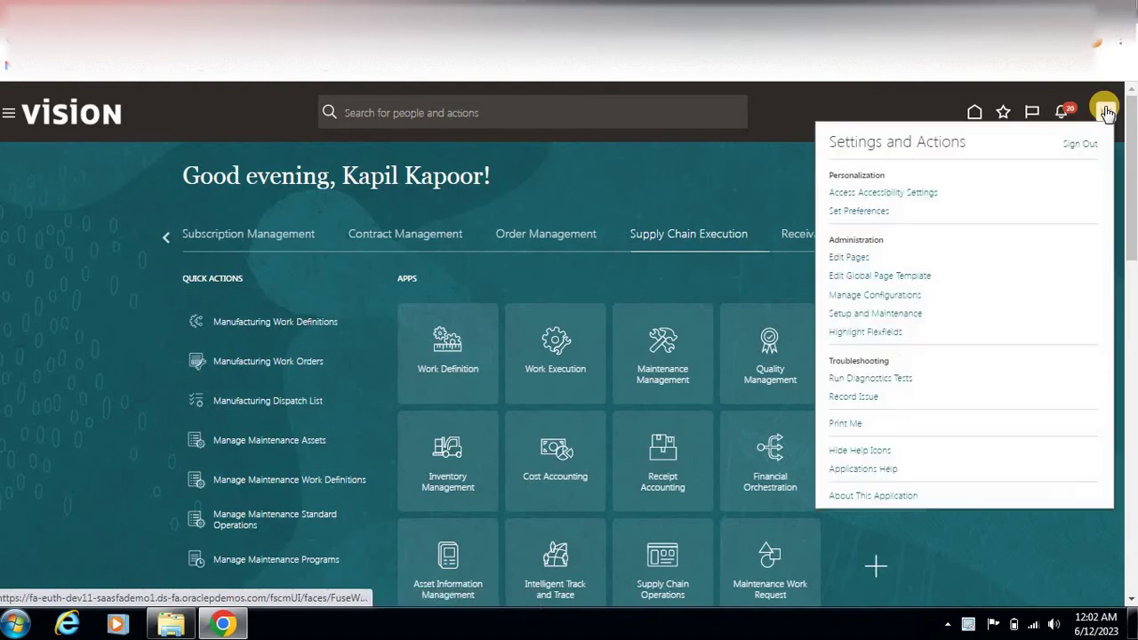
pyautogui.click(901, 319)
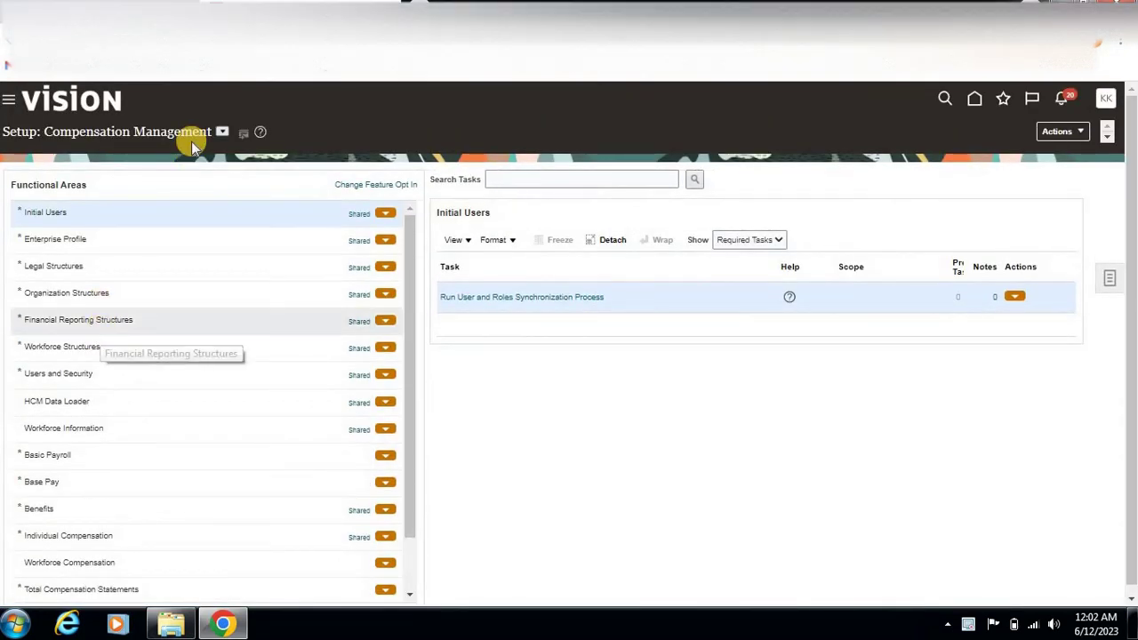
pyautogui.click(223, 132)
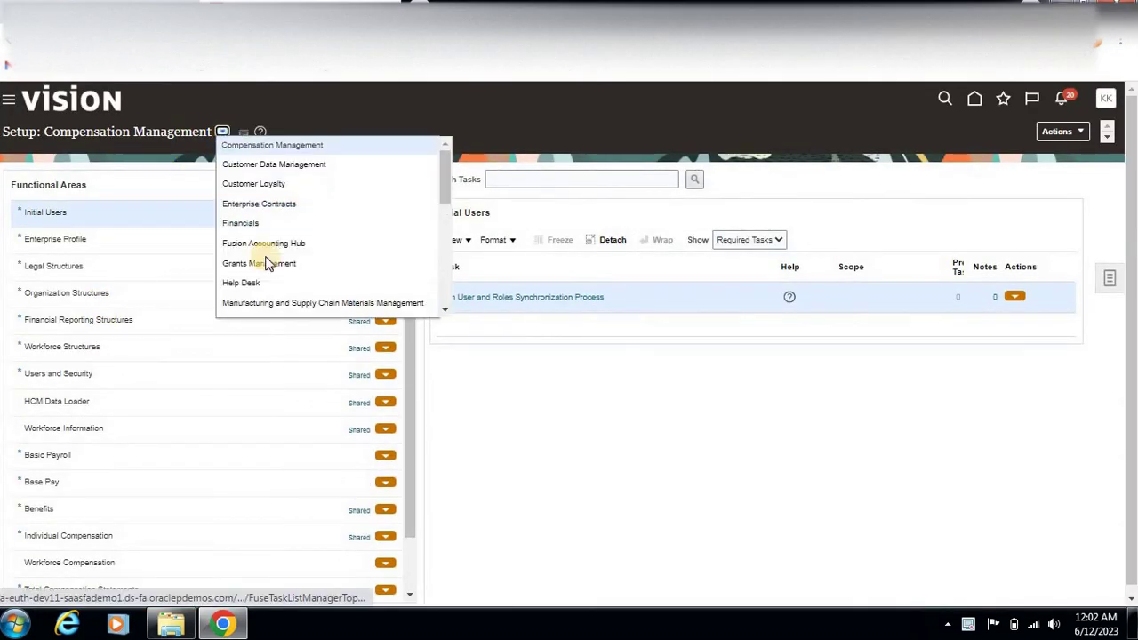
pyautogui.click(284, 304)
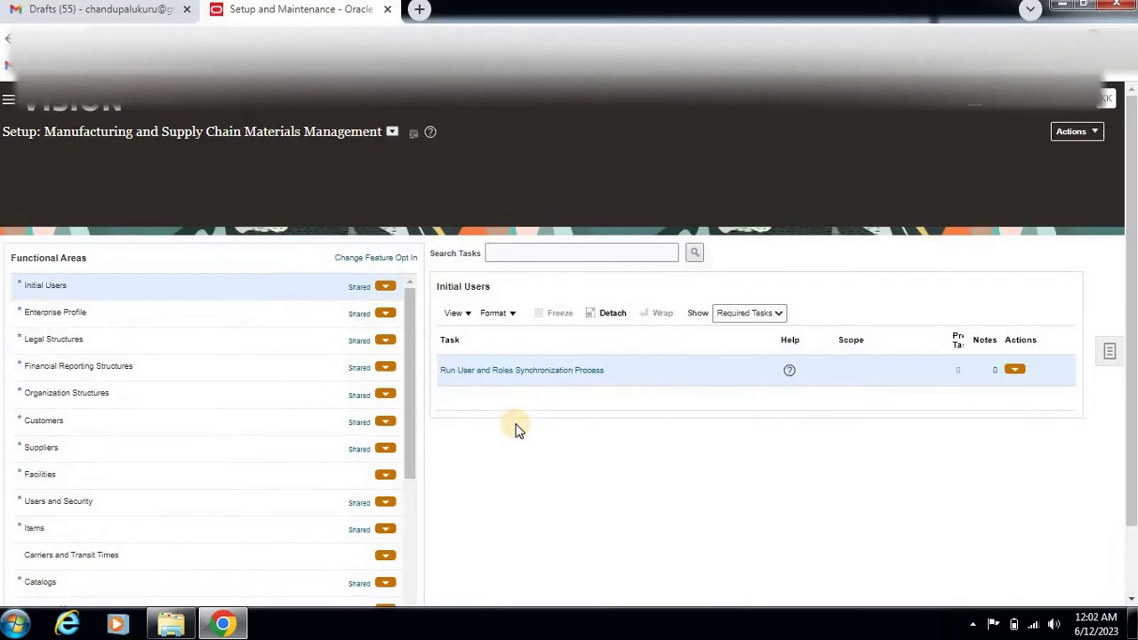
pyautogui.scroll(-6, 249, 444)
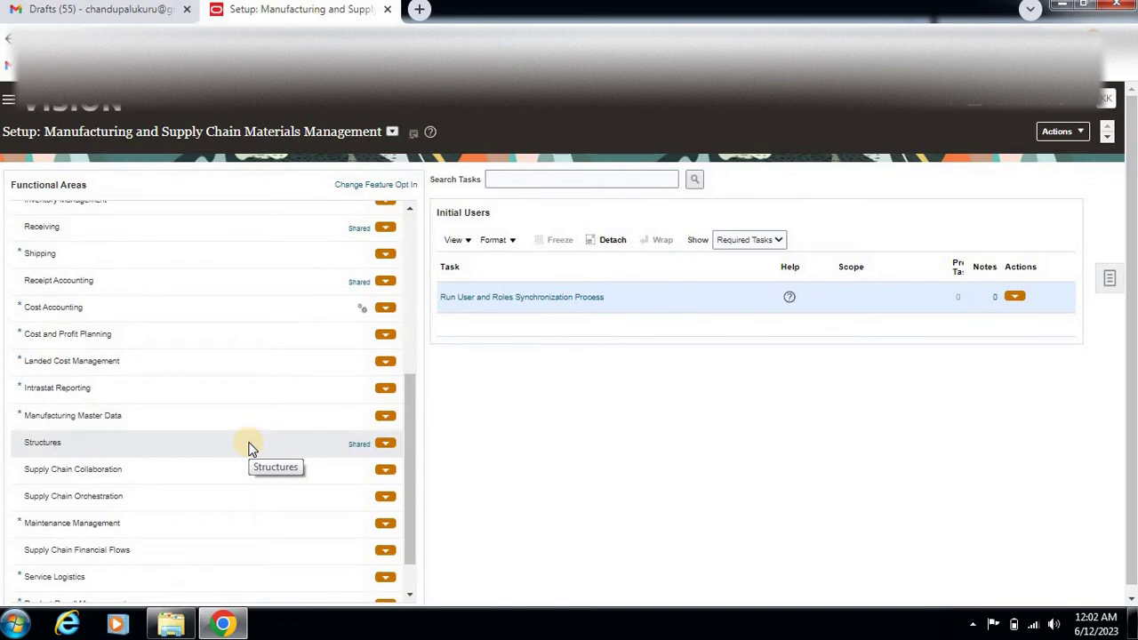
pyautogui.scroll(-3, 249, 447)
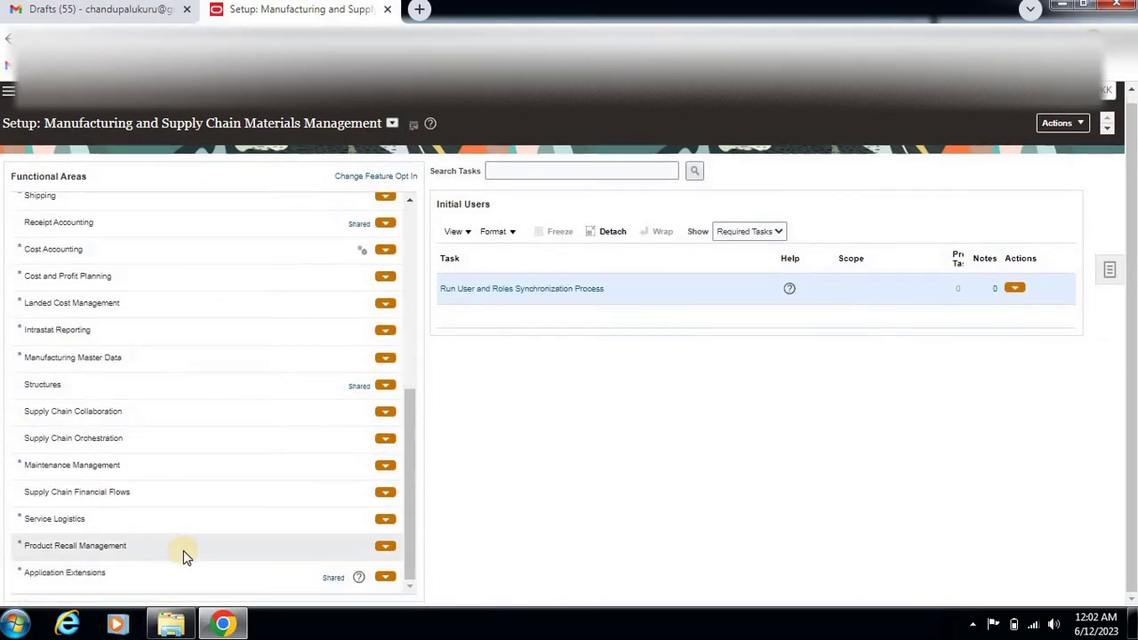
pyautogui.click(159, 581)
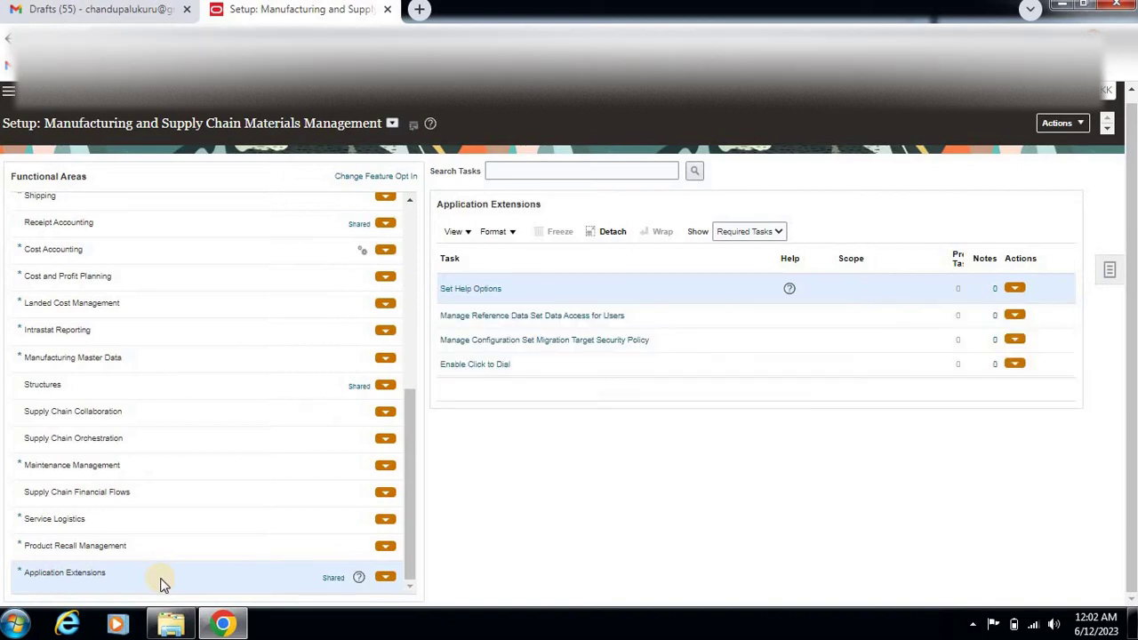
# Step: Show all Application Extensions tasks instead of required ones and open Manage Audit Policies
pyautogui.click(778, 231)
pyautogui.click(742, 248)
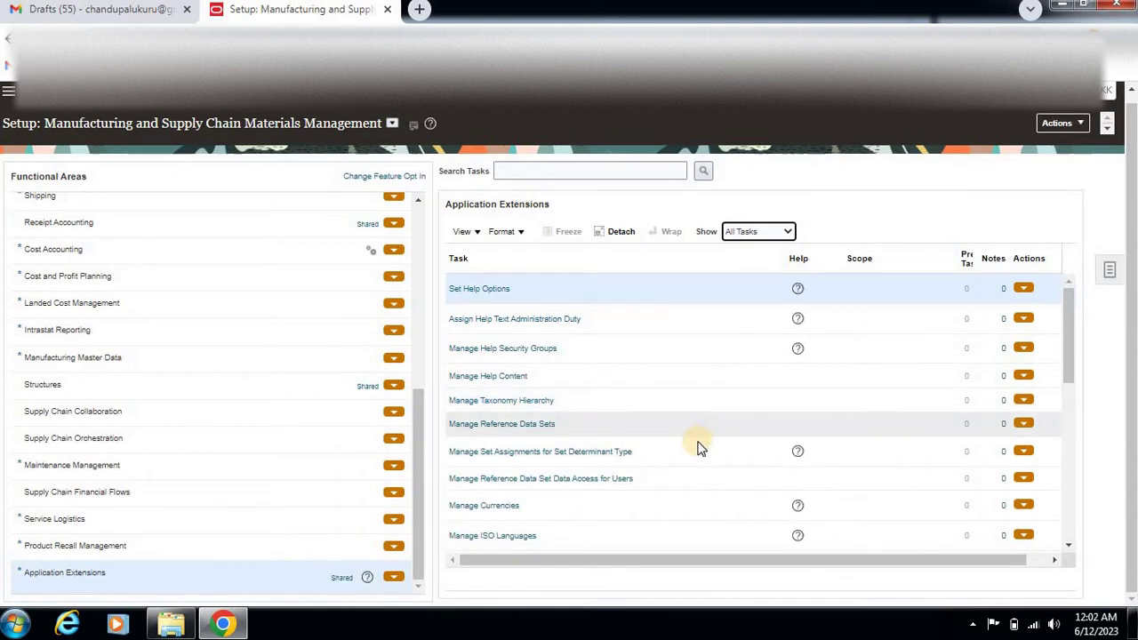
pyautogui.scroll(-3, 698, 445)
pyautogui.scroll(-2, 699, 447)
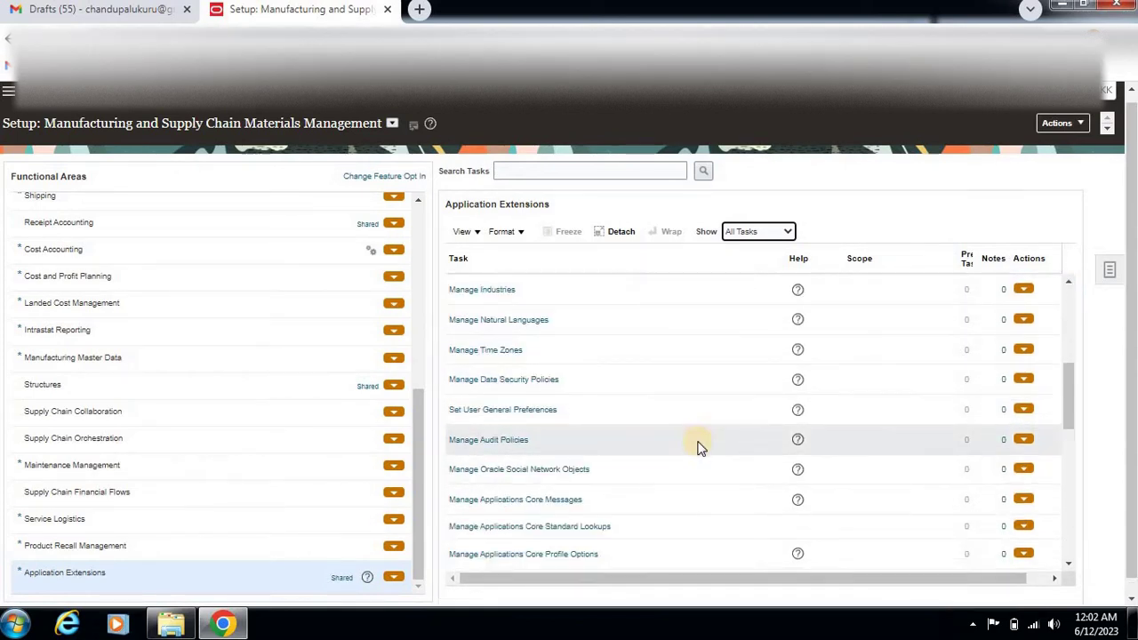
pyautogui.click(484, 440)
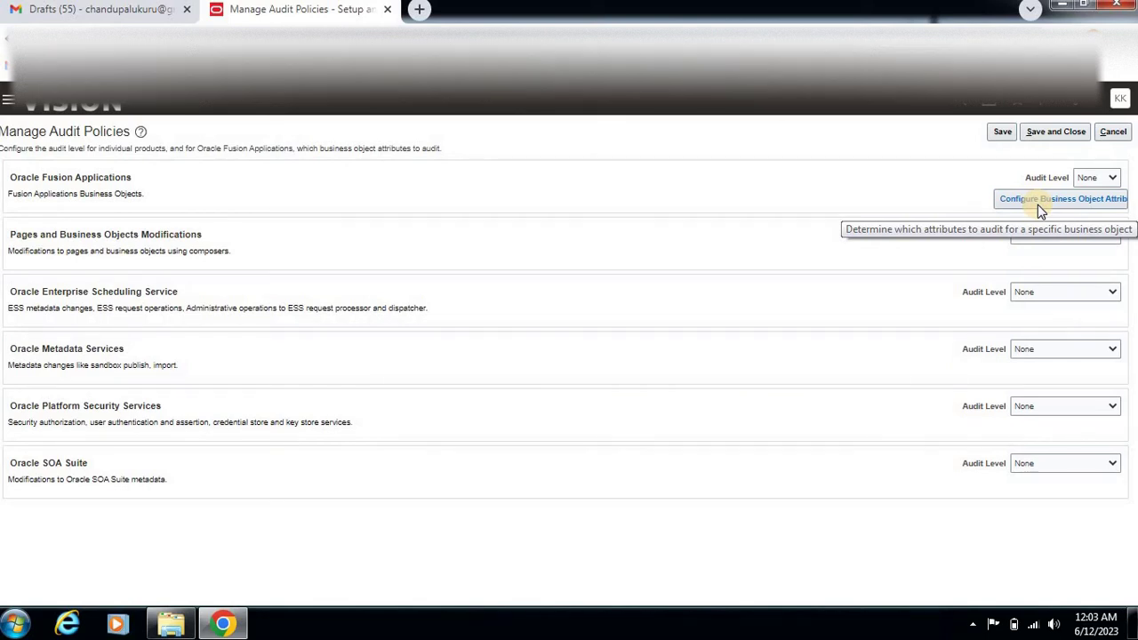
# Step: In Configure Business Object Attributes, choose Quality Issue and Action Management as the product
pyautogui.click(1038, 205)
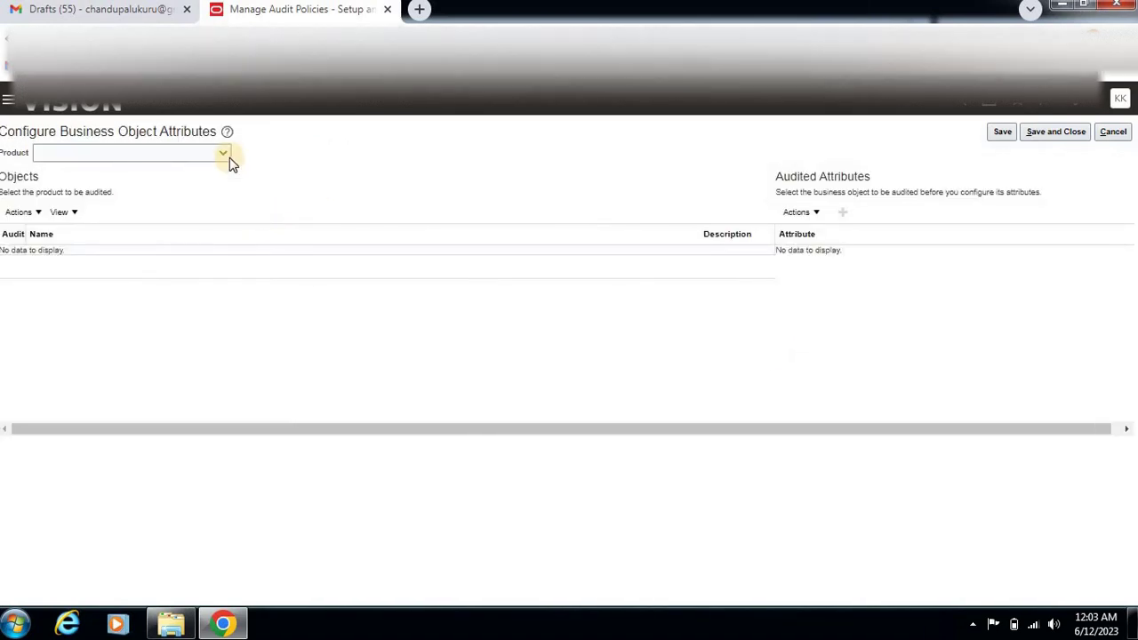
pyautogui.click(223, 152)
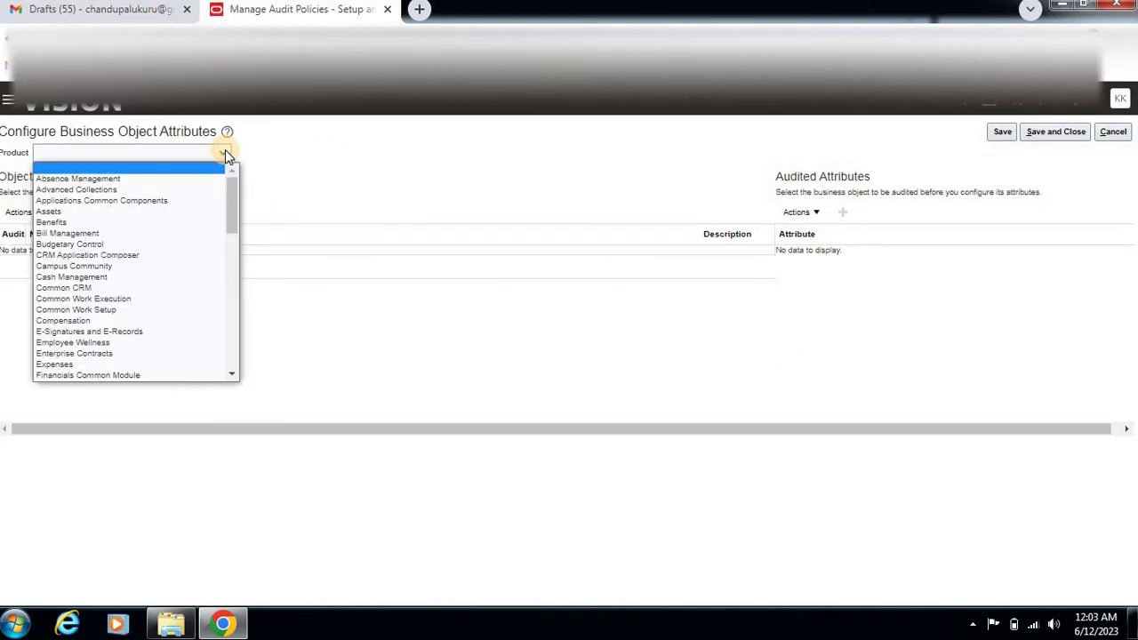
pyautogui.click(233, 375)
pyautogui.click(235, 375)
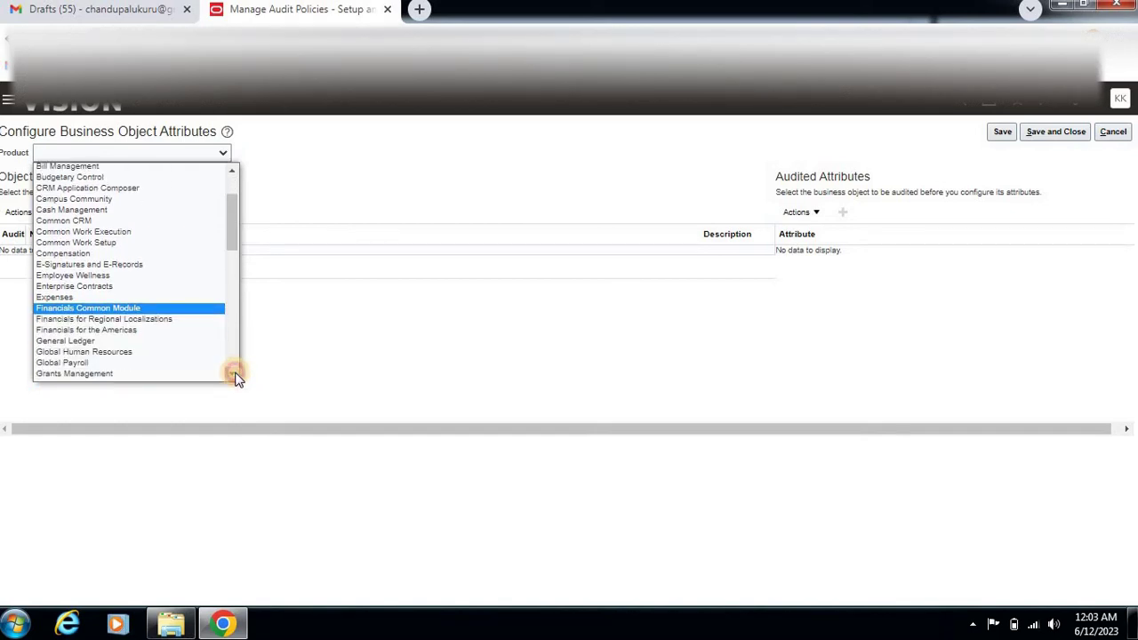
pyautogui.click(234, 374)
pyautogui.click(234, 375)
pyautogui.click(234, 374)
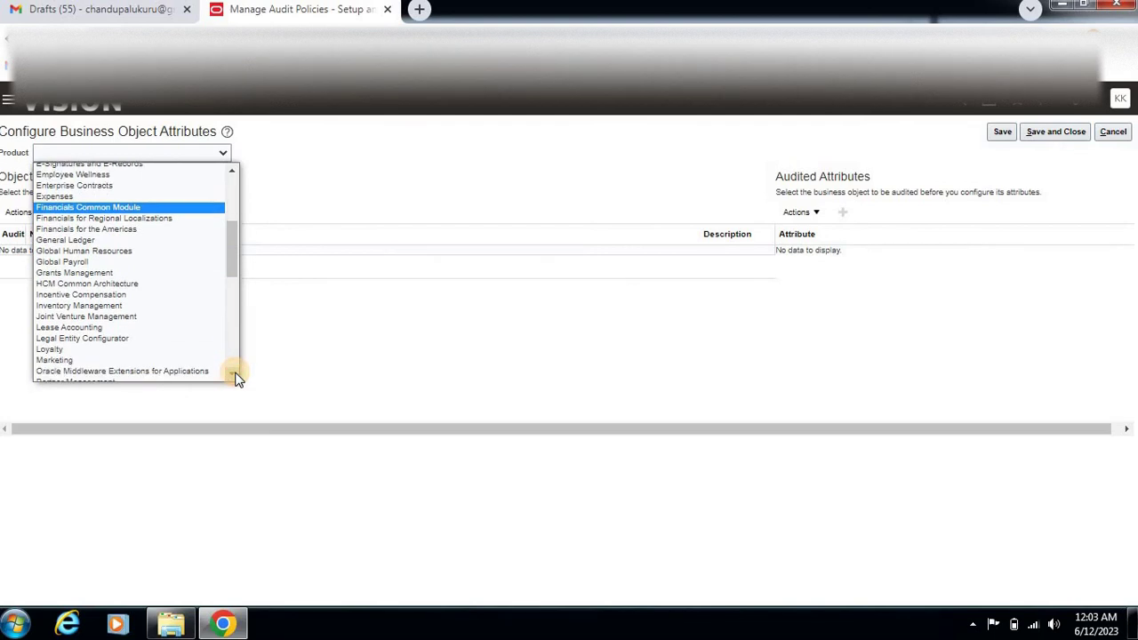
pyautogui.click(234, 374)
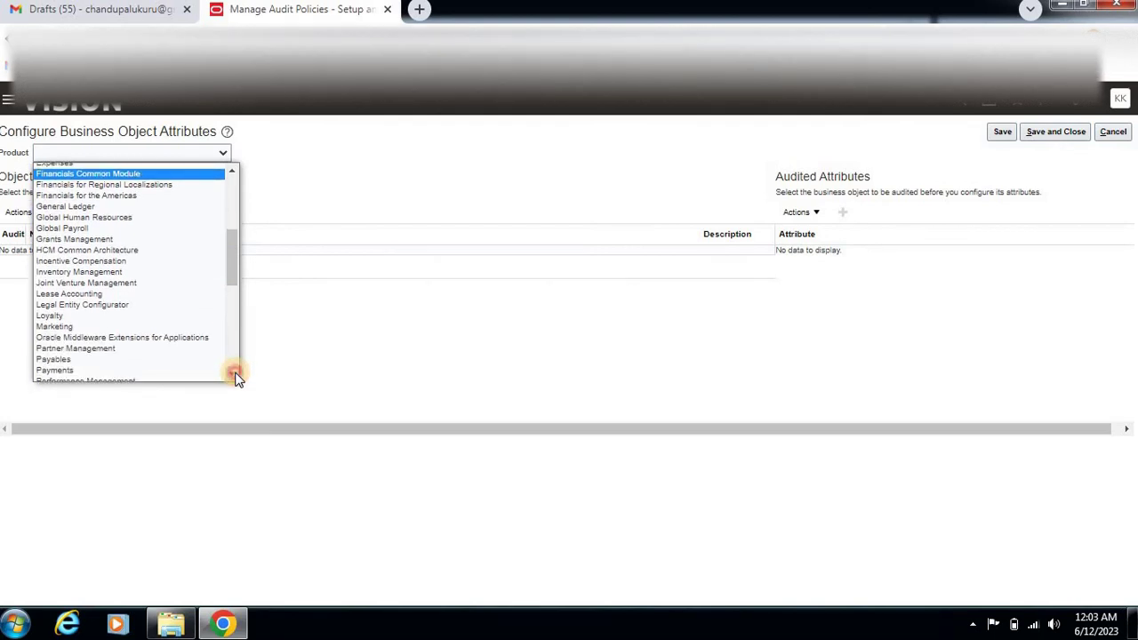
pyautogui.click(234, 374)
pyautogui.click(234, 374)
pyautogui.click(234, 374)
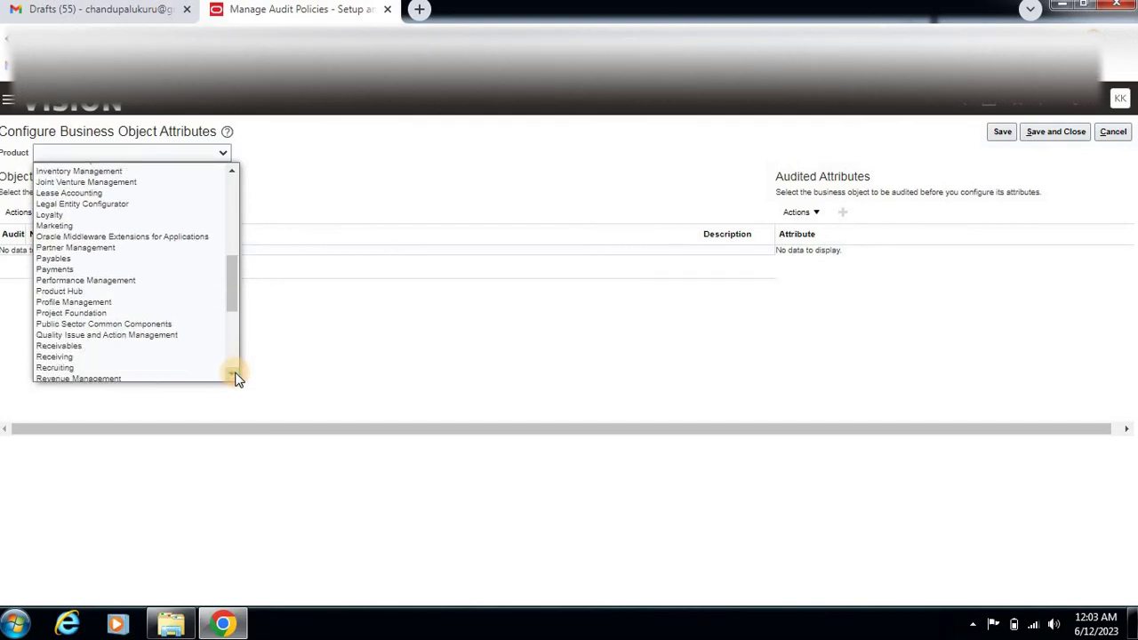
pyautogui.click(160, 335)
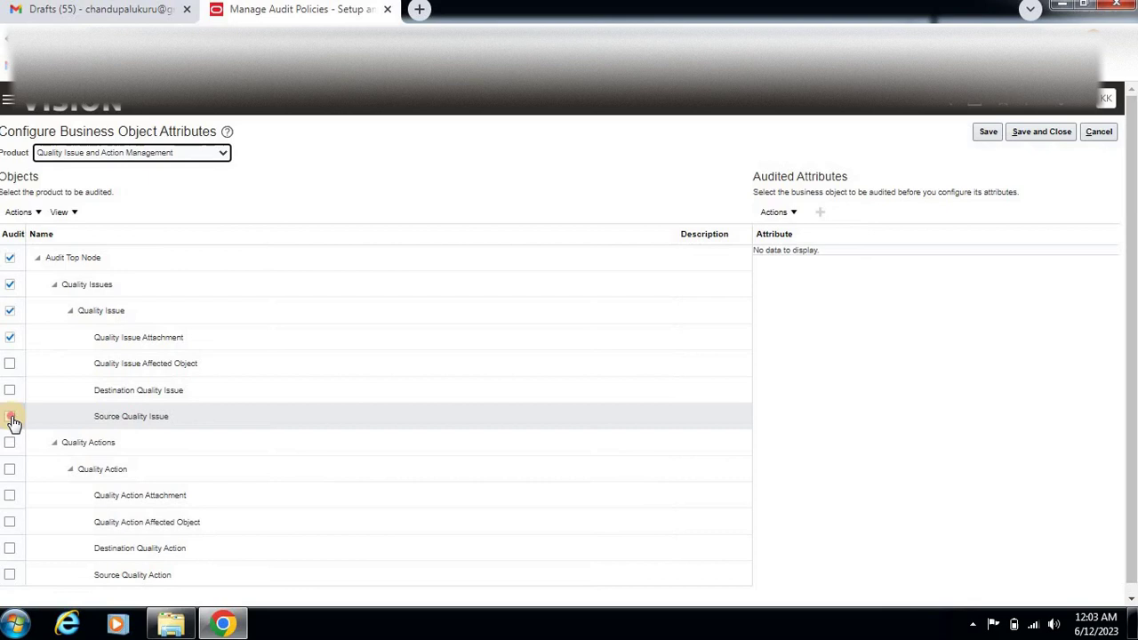
# Step: Audit Source Quality Issue, Destination Quality Issue and Quality Issue Affected Object, then save and close
pyautogui.click(9, 416)
pyautogui.click(10, 389)
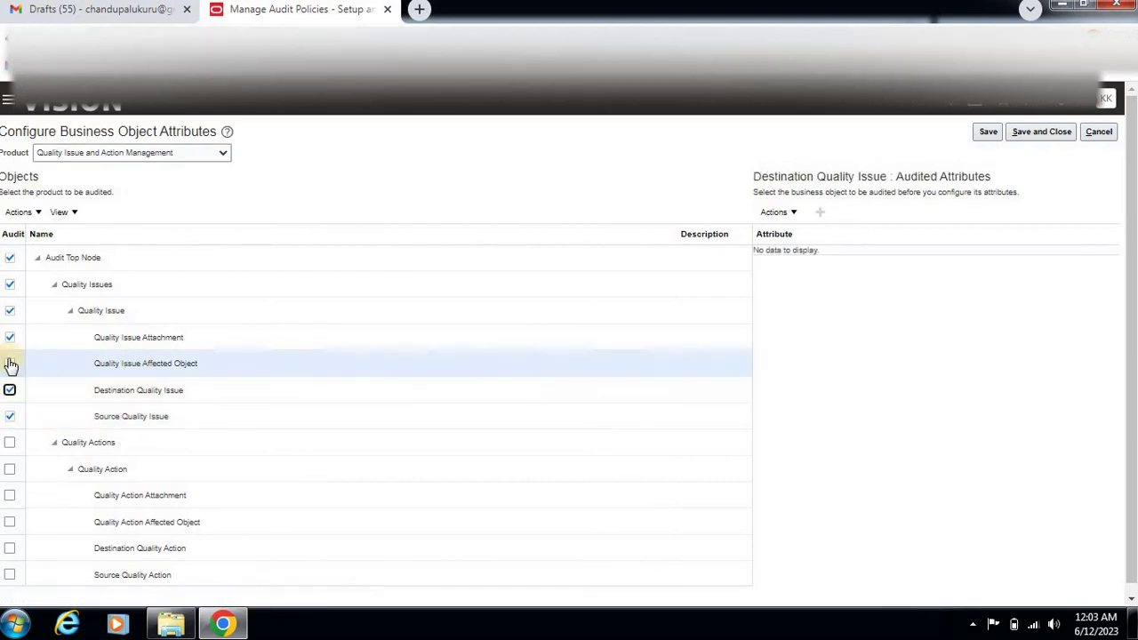
pyautogui.click(10, 363)
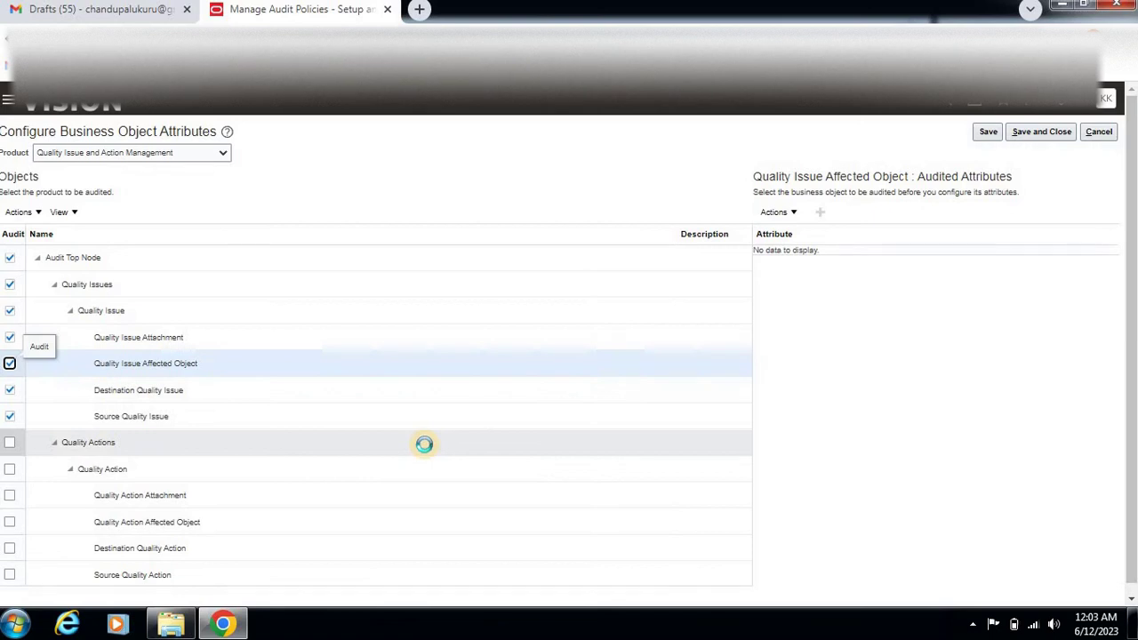
pyautogui.click(990, 133)
pyautogui.click(1031, 145)
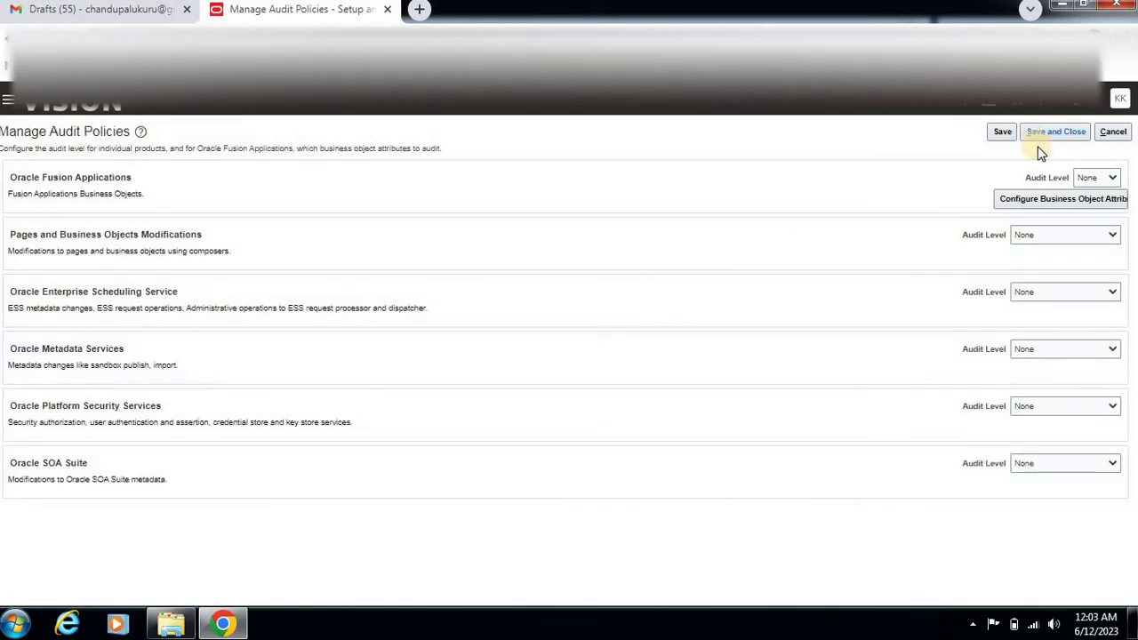
# Step: Save and close the Manage Audit Policies page
pyautogui.click(1046, 133)
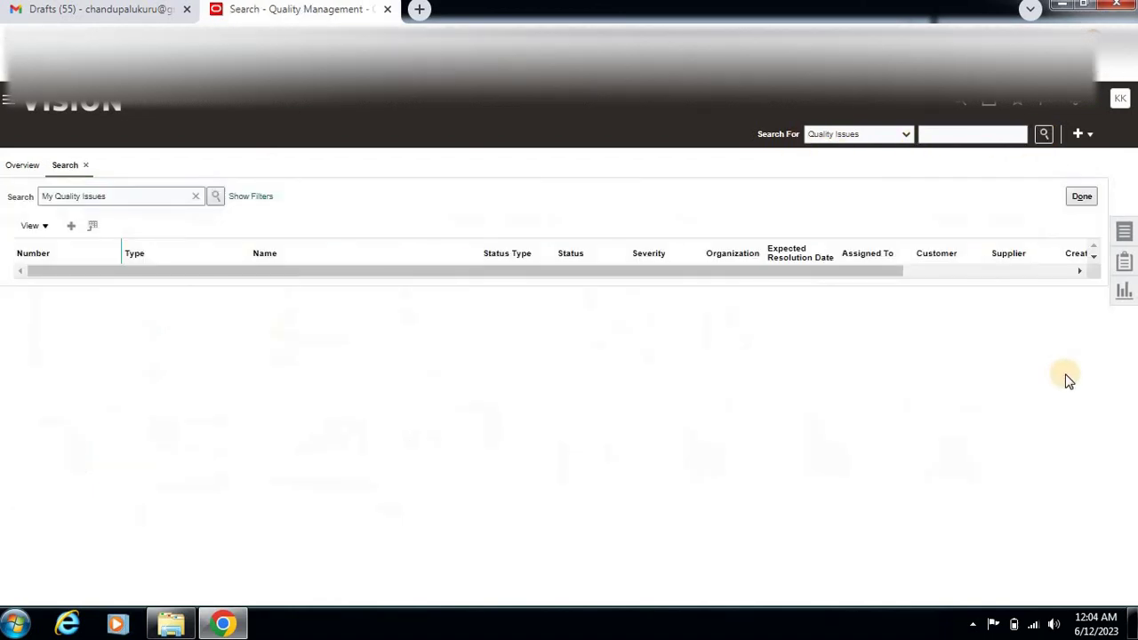
# Step: Clear the Assigned To filter and search with the Quality Issues saved search
pyautogui.click(250, 197)
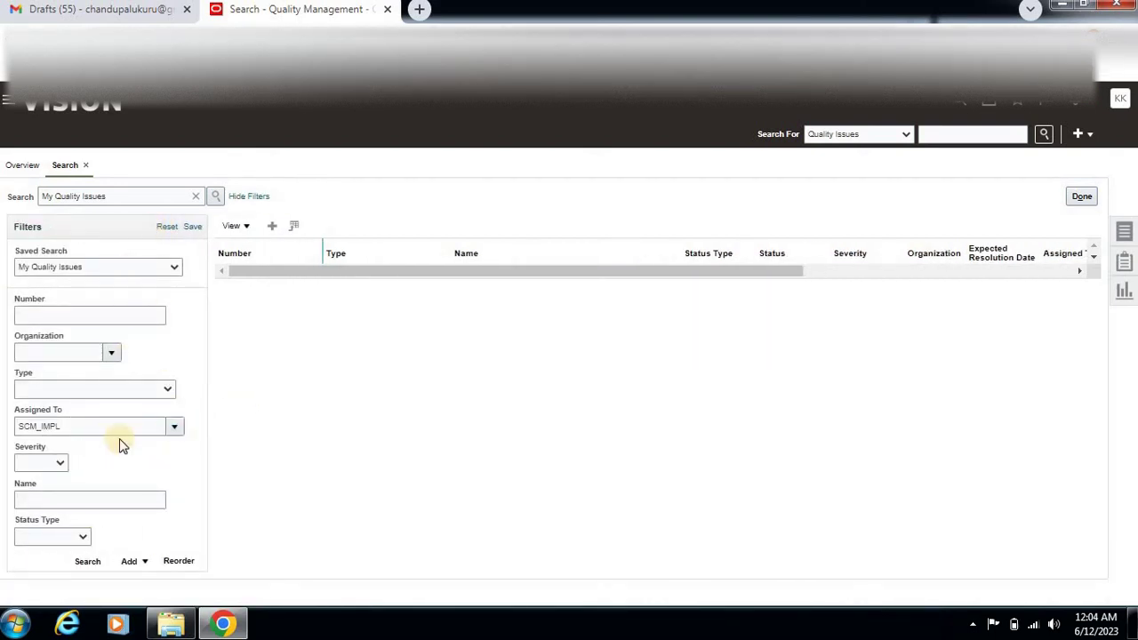
pyautogui.doubleClick(145, 425)
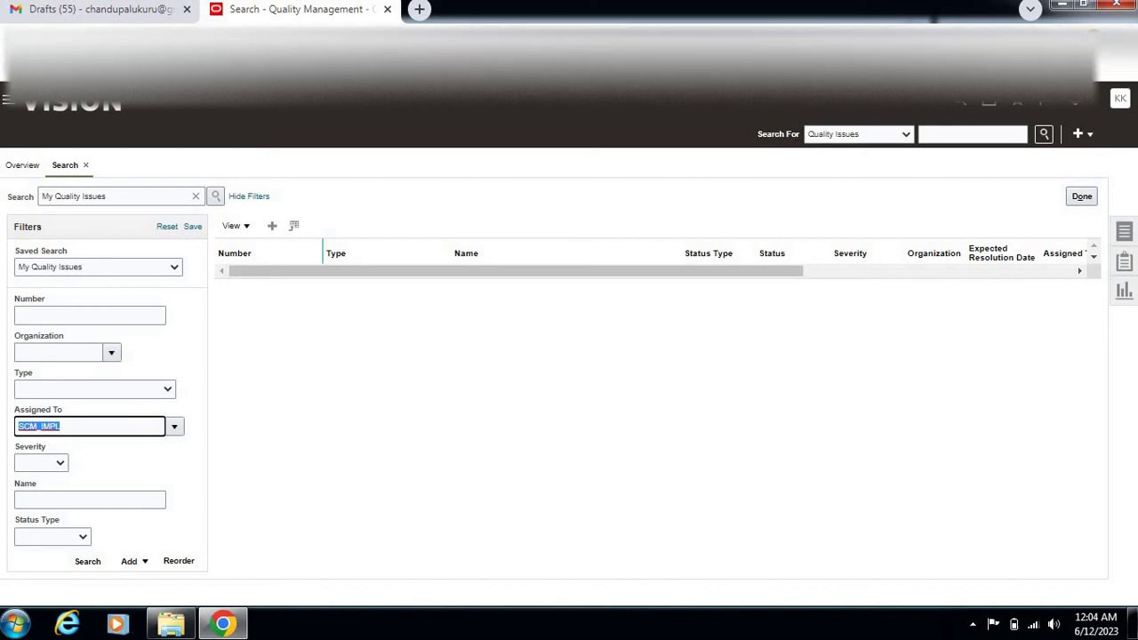
pyautogui.click(285, 374)
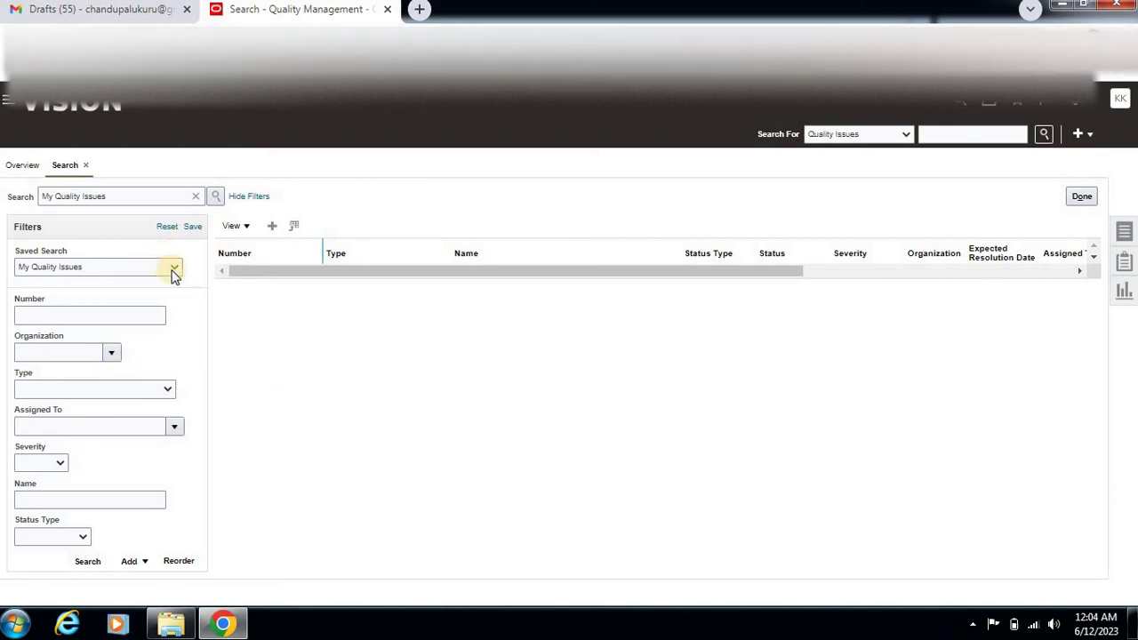
pyautogui.click(175, 270)
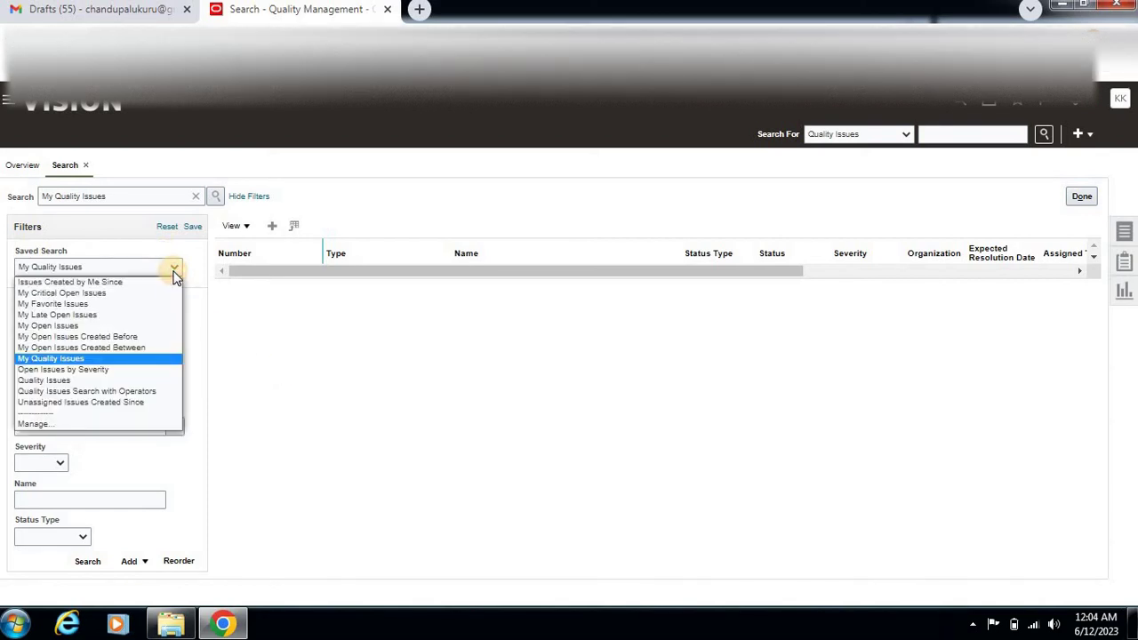
pyautogui.click(56, 381)
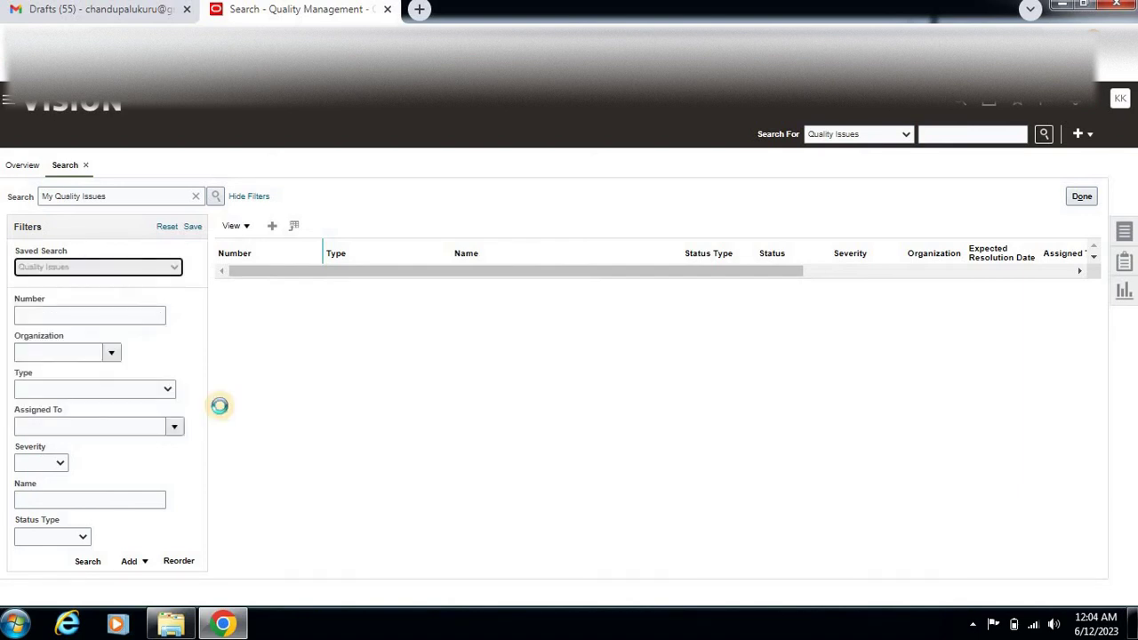
pyautogui.click(94, 562)
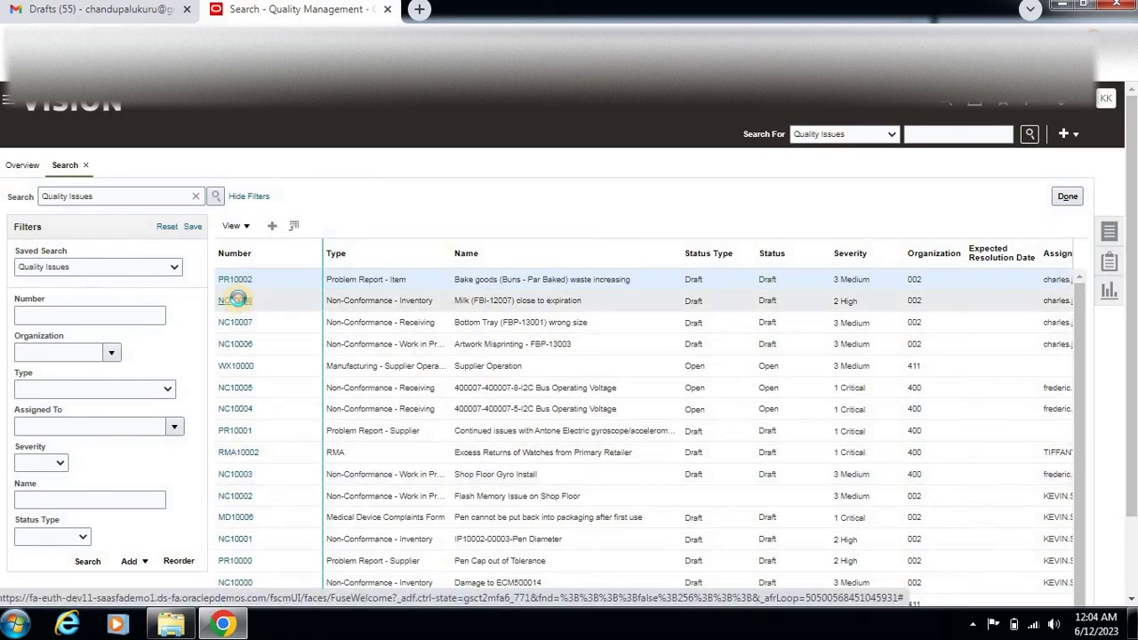
# Step: Open quality issue NC10008's History and include user-related detail columns
pyautogui.click(237, 301)
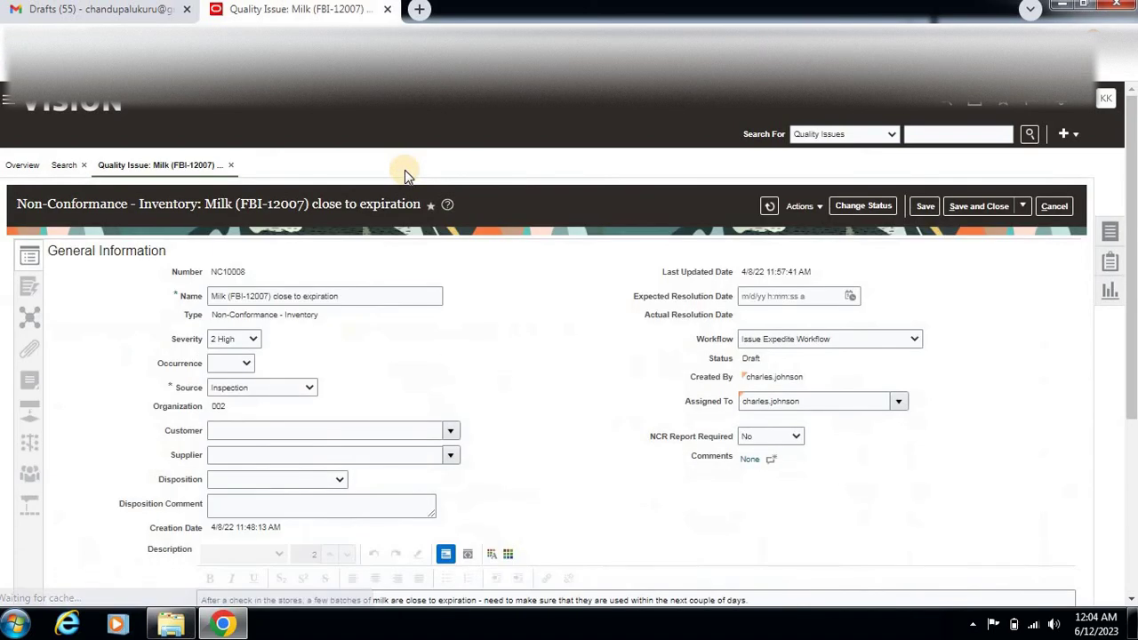
pyautogui.click(31, 505)
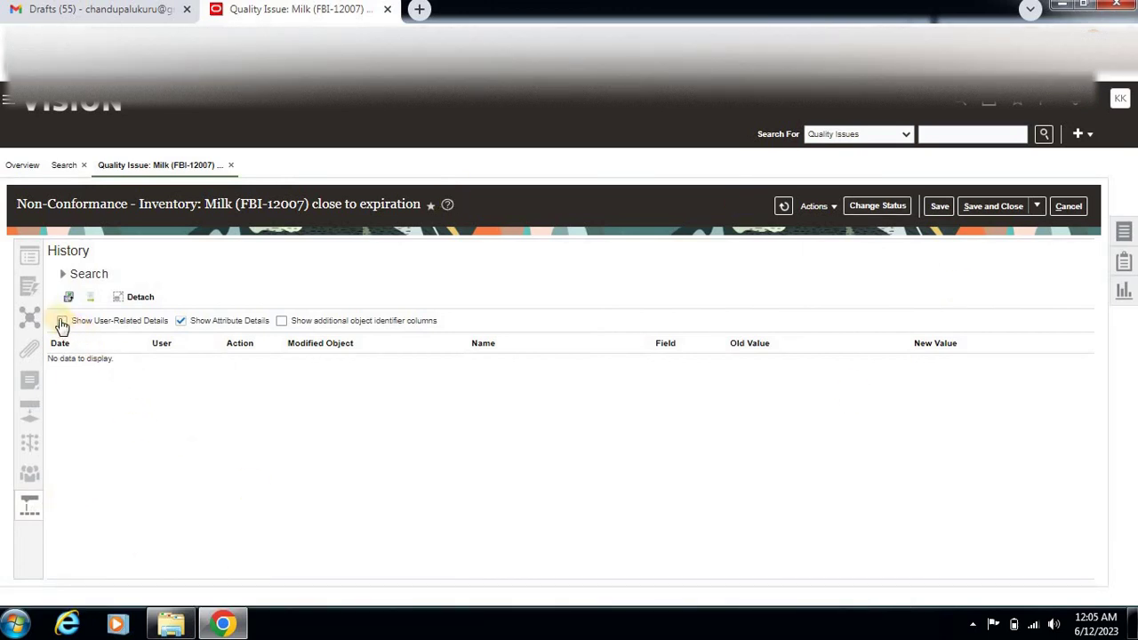
pyautogui.click(62, 321)
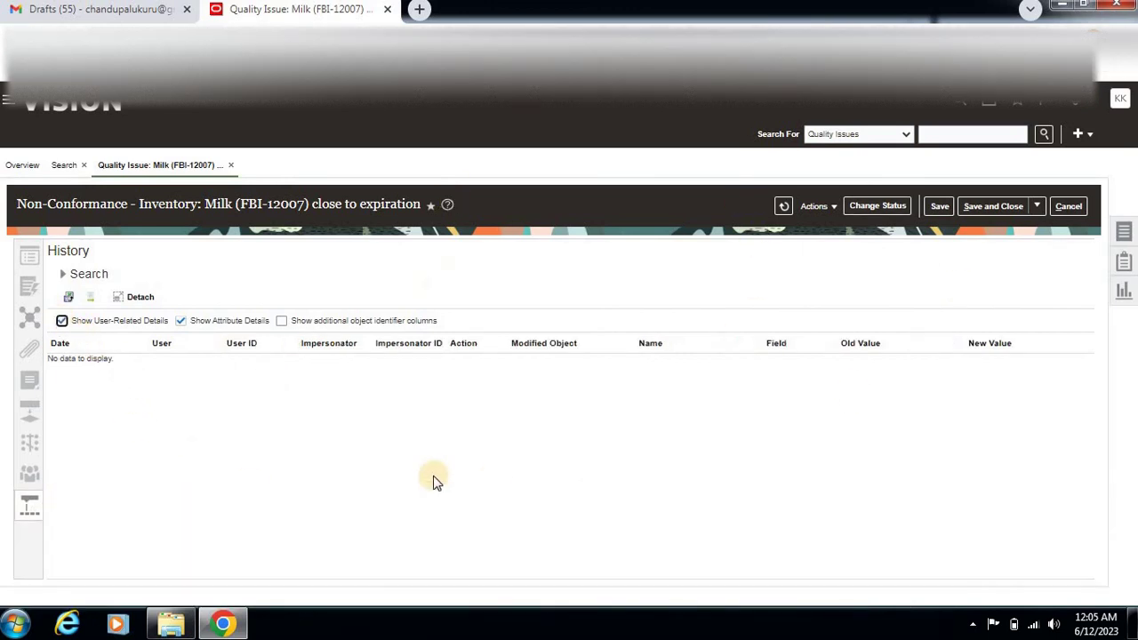